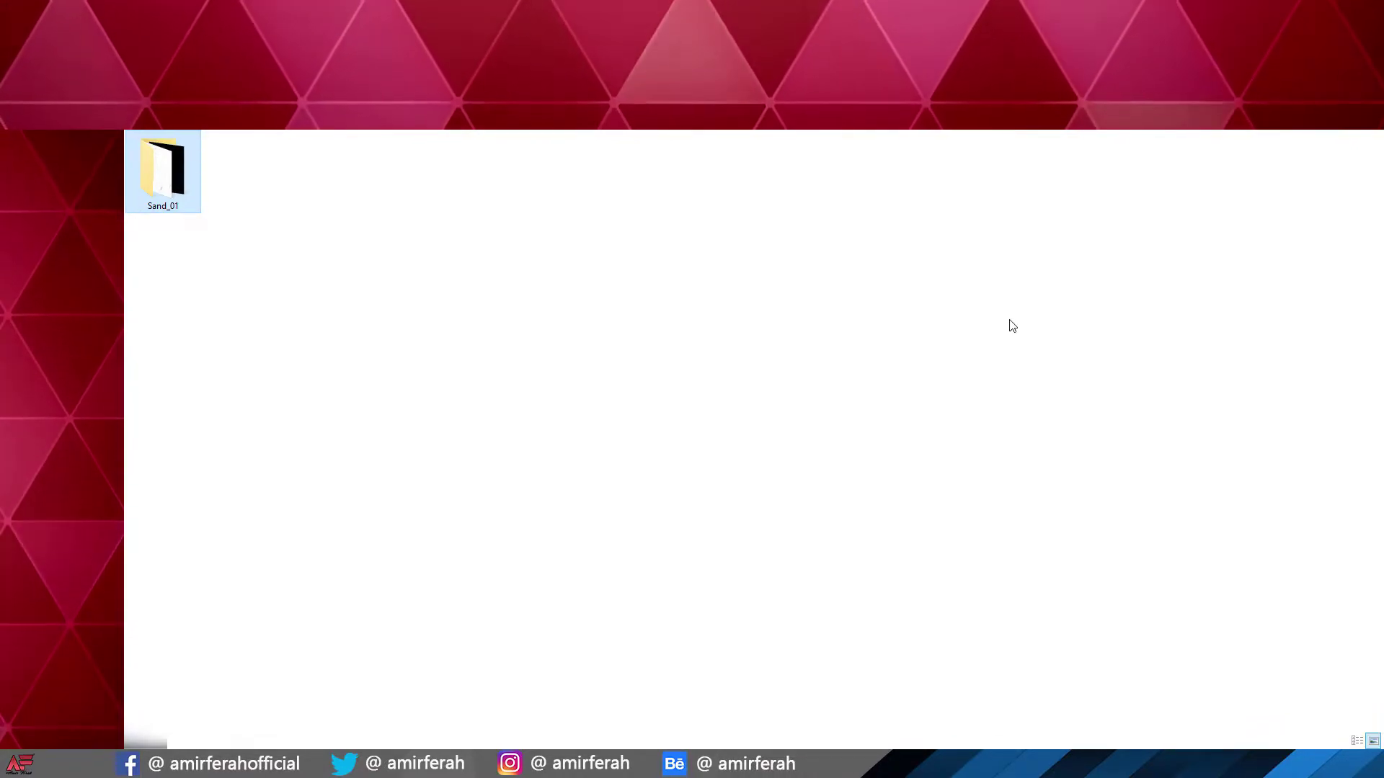
# Step: Browse to Megascans Library > Downloaded > surface to see the Medieval Blocks and Rock_01 surfaces
pyautogui.press('BackSpace')
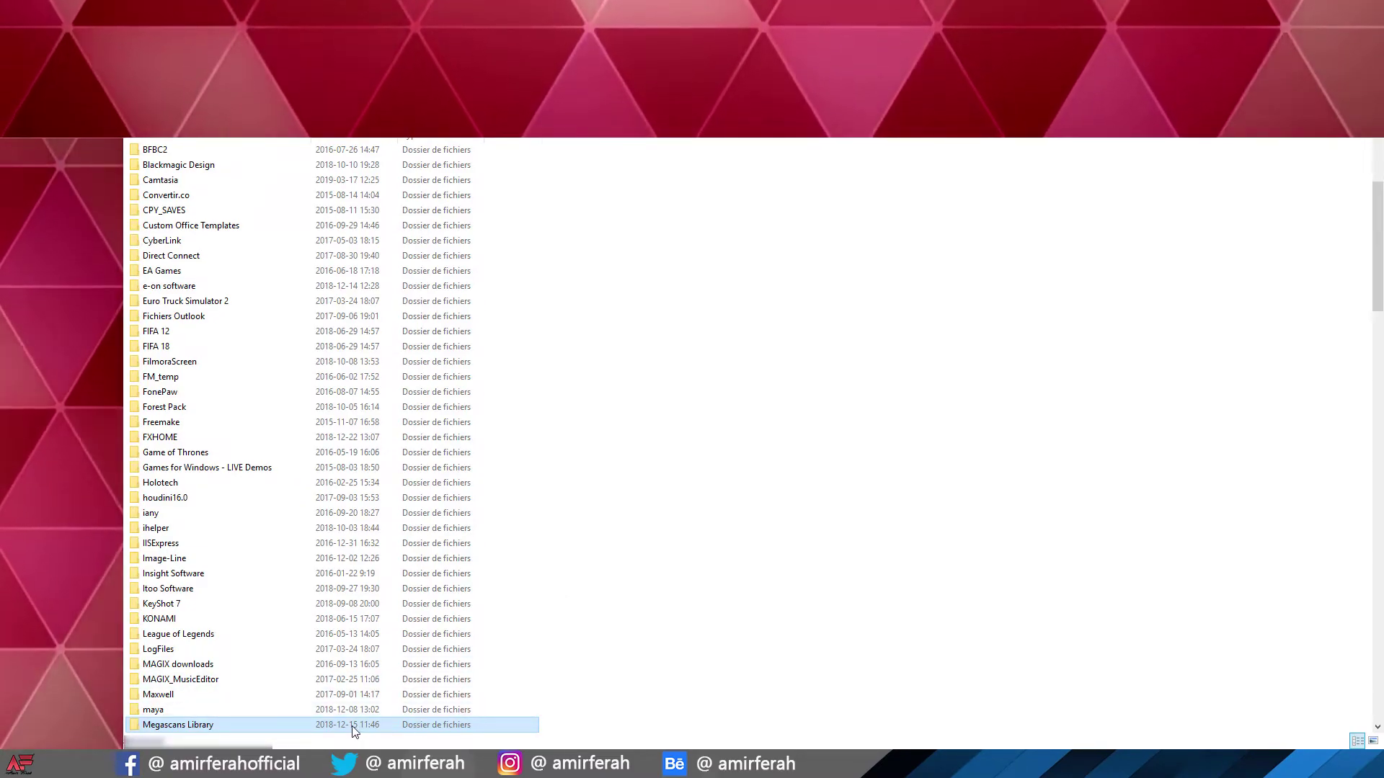
pyautogui.doubleClick(353, 727)
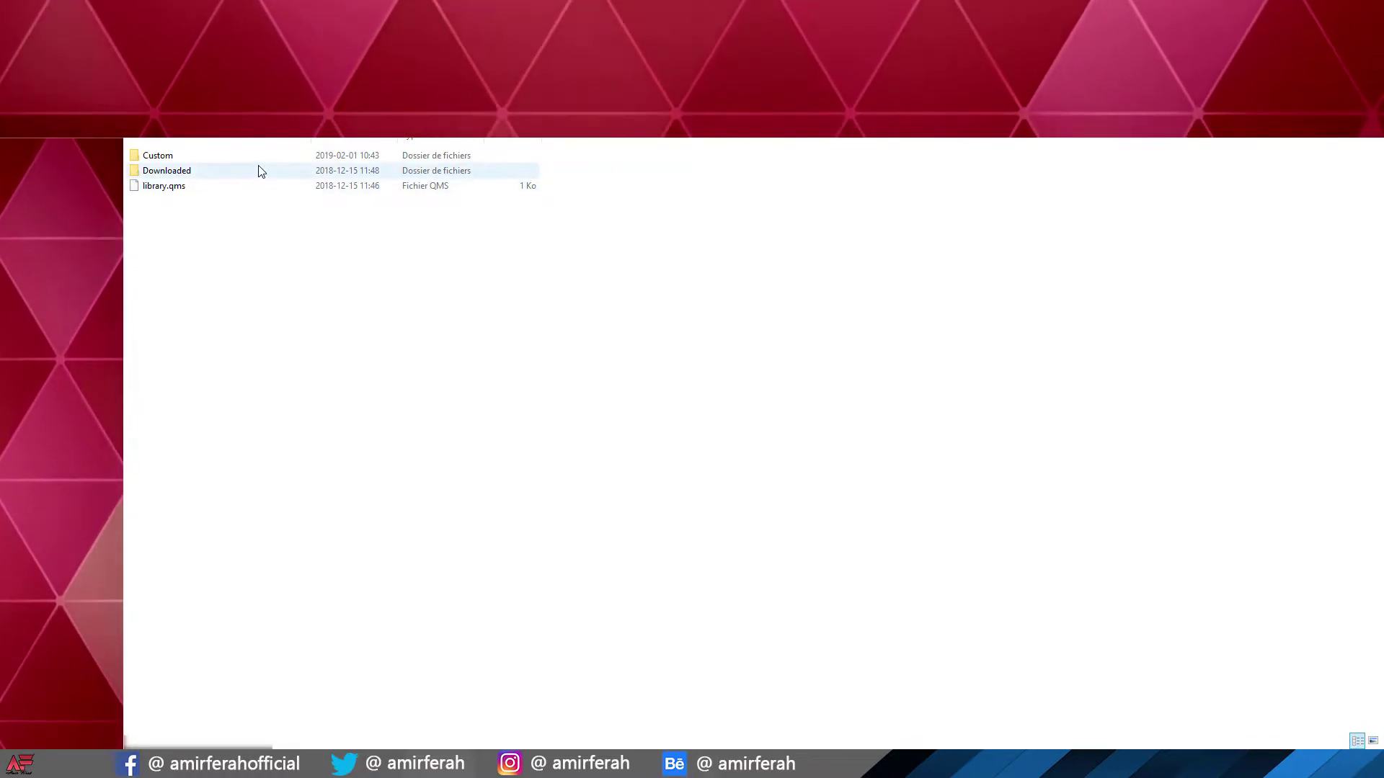
pyautogui.doubleClick(263, 155)
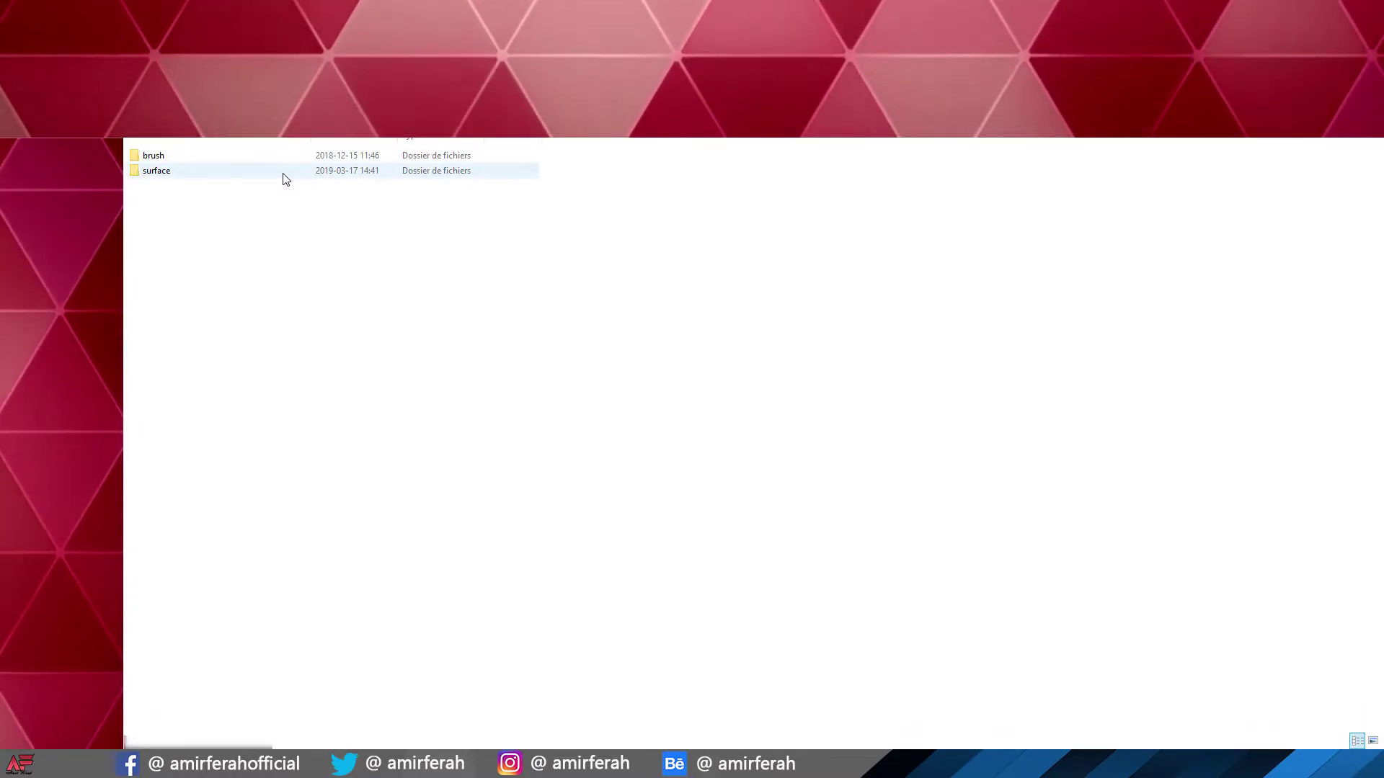
pyautogui.doubleClick(283, 174)
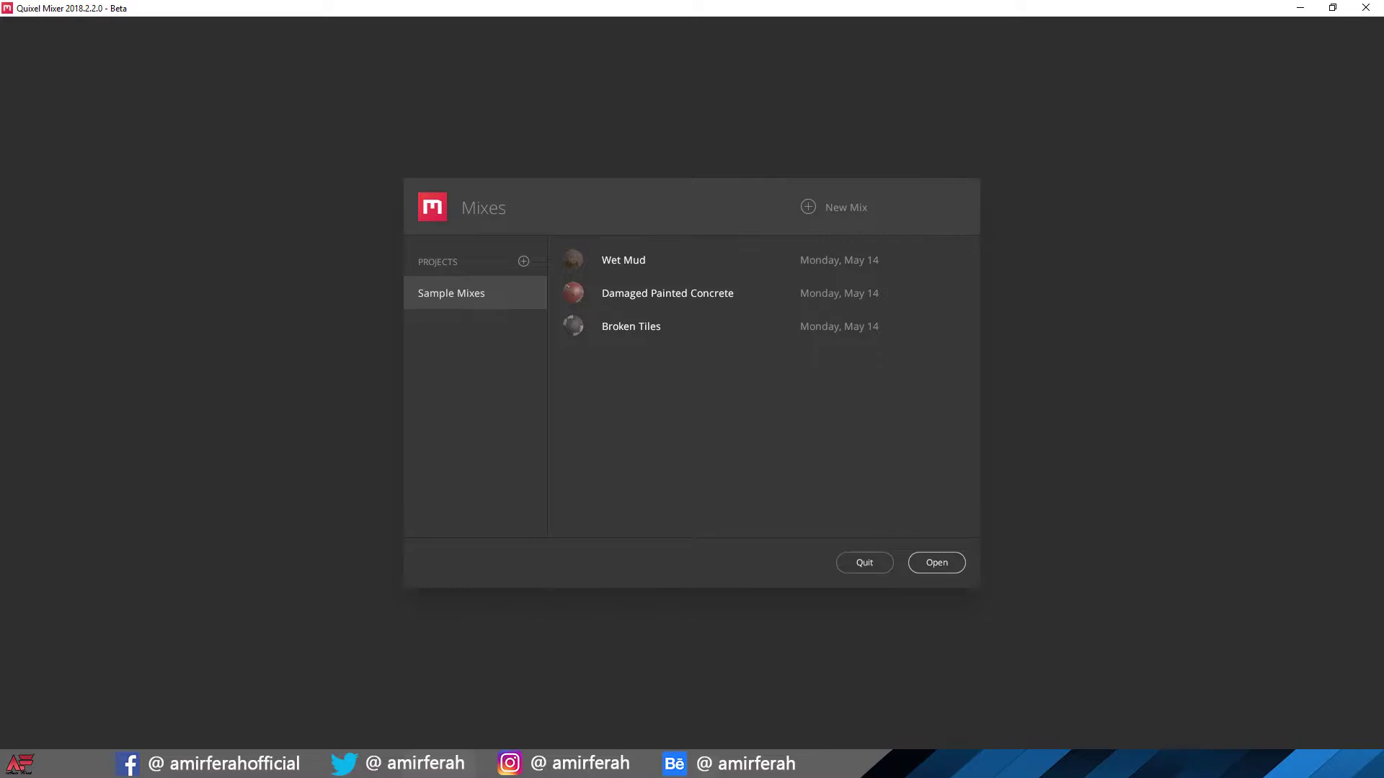
# Step: Create a new Untitled mix at 4096 px with the Specular workflow
pyautogui.click(812, 205)
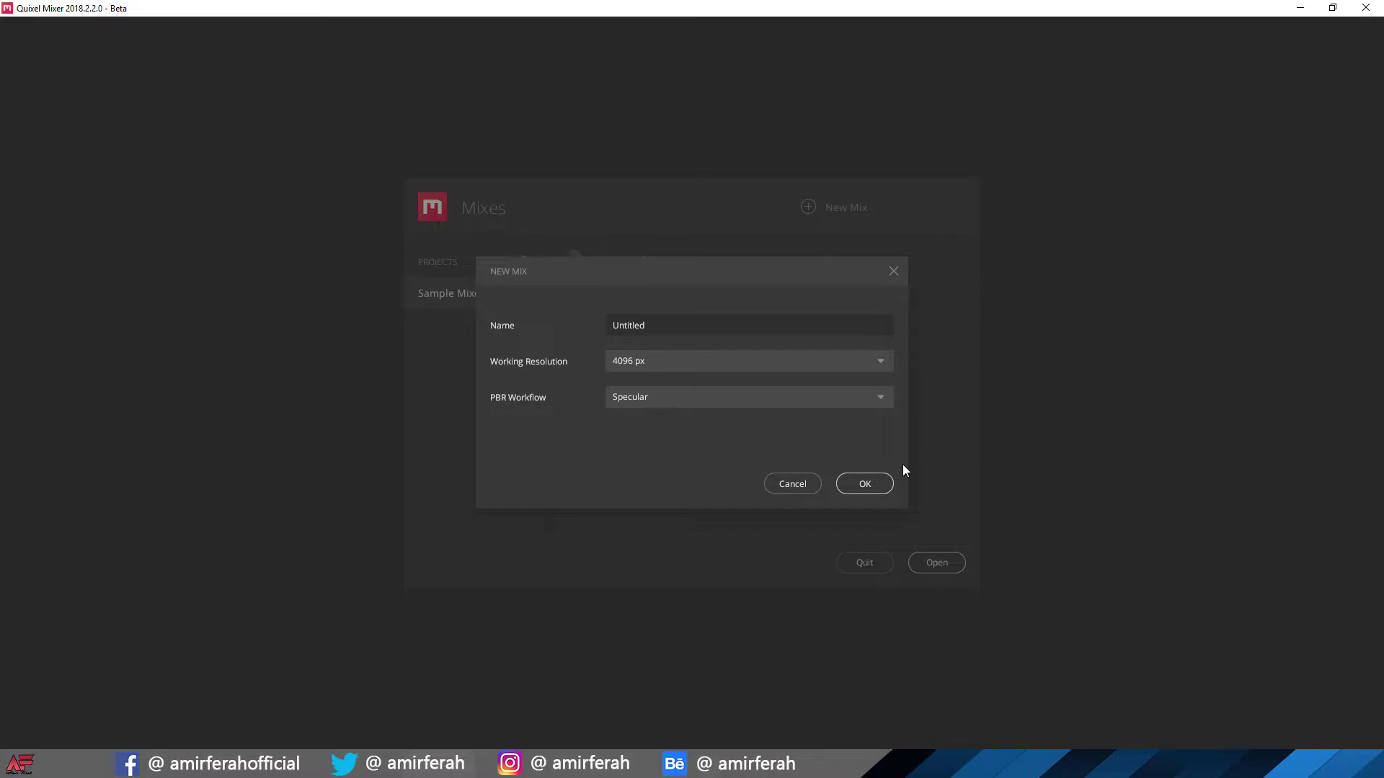
pyautogui.click(887, 483)
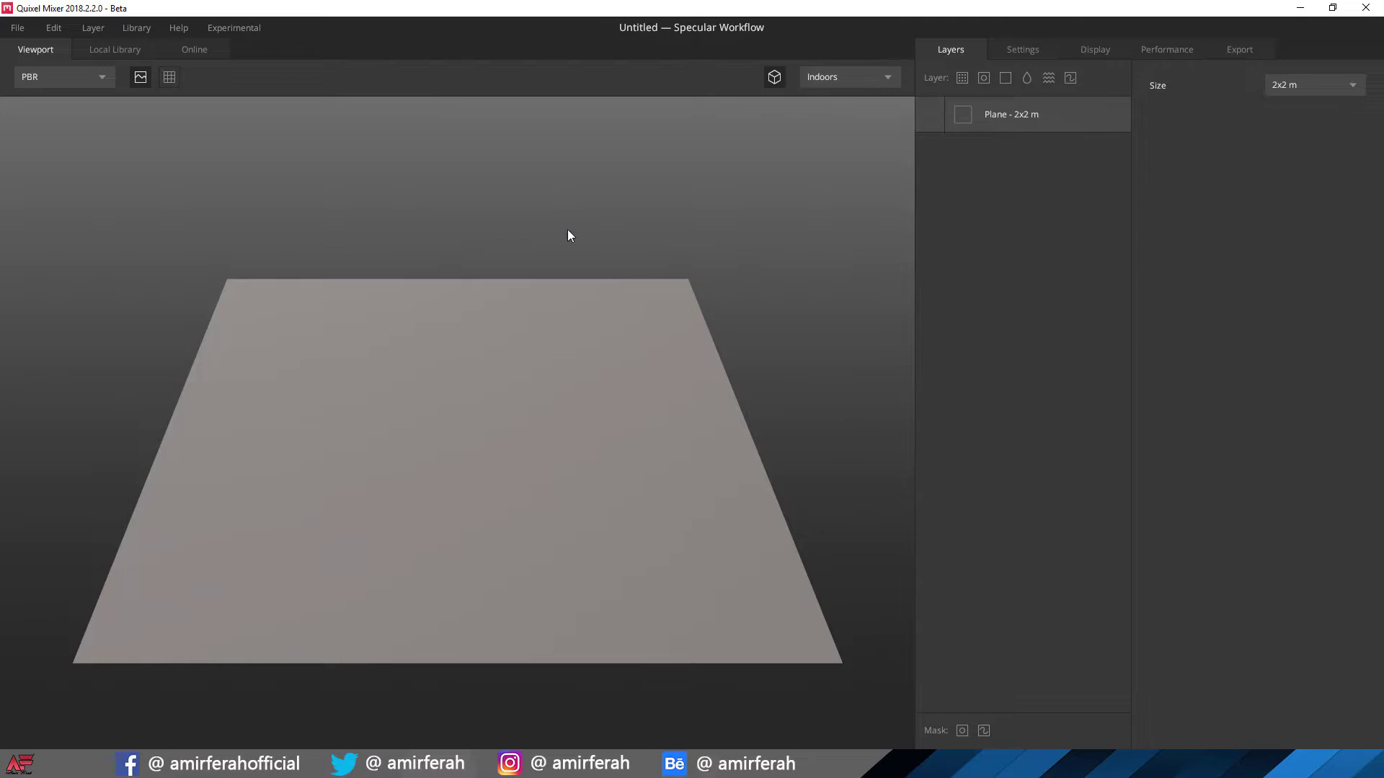
# Step: Open Import Custom Surface from the Library menu
pyautogui.click(145, 28)
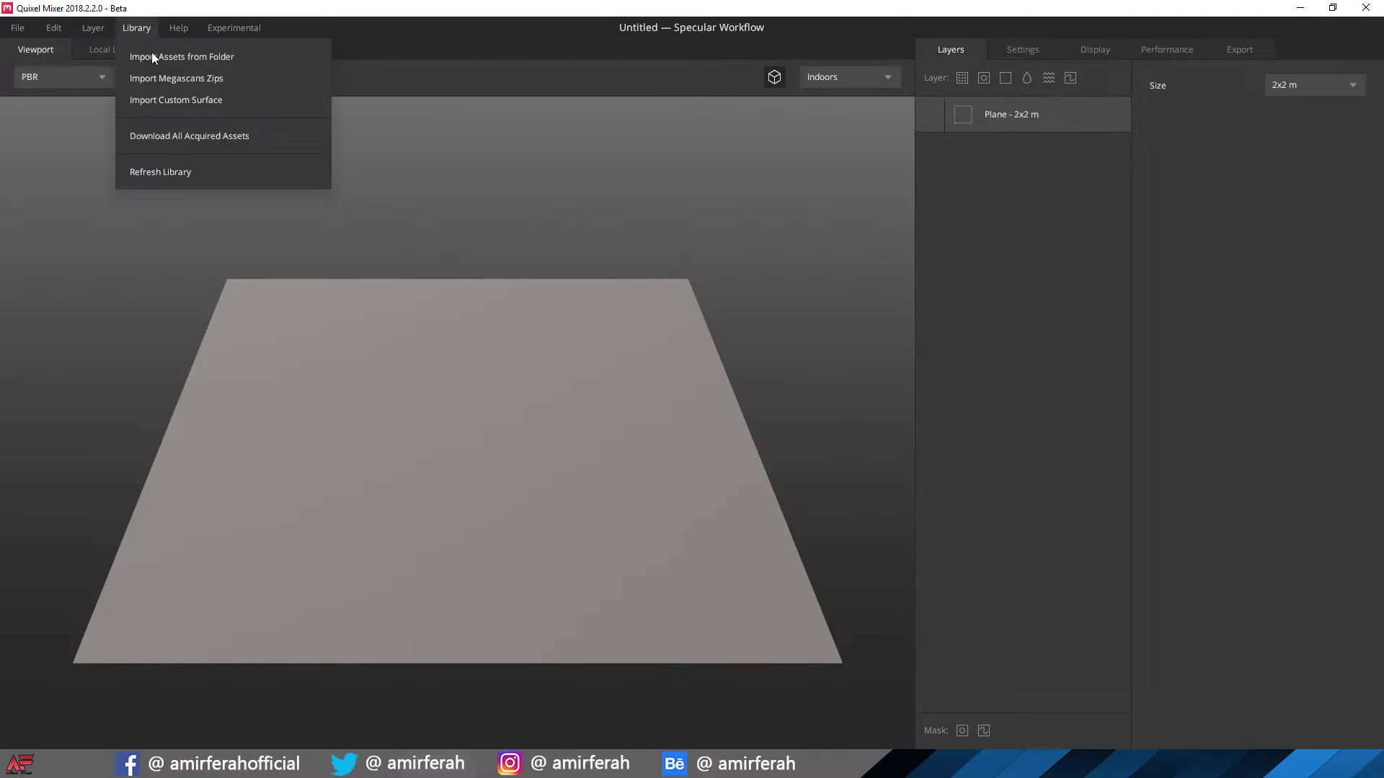
pyautogui.click(162, 102)
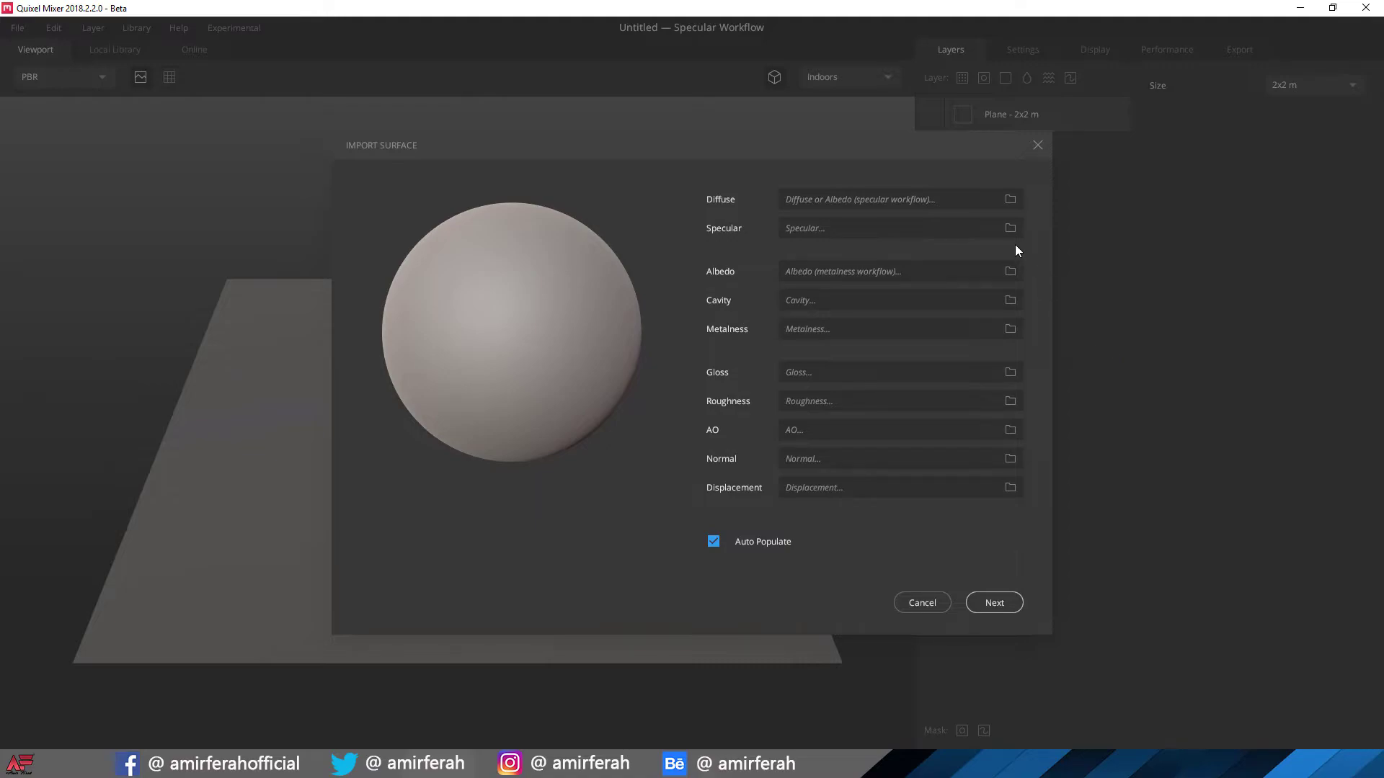
# Step: Load sand_01_diff_8k.jpg as the Diffuse map so Auto Populate fills the remaining sand_01 maps
pyautogui.click(1010, 201)
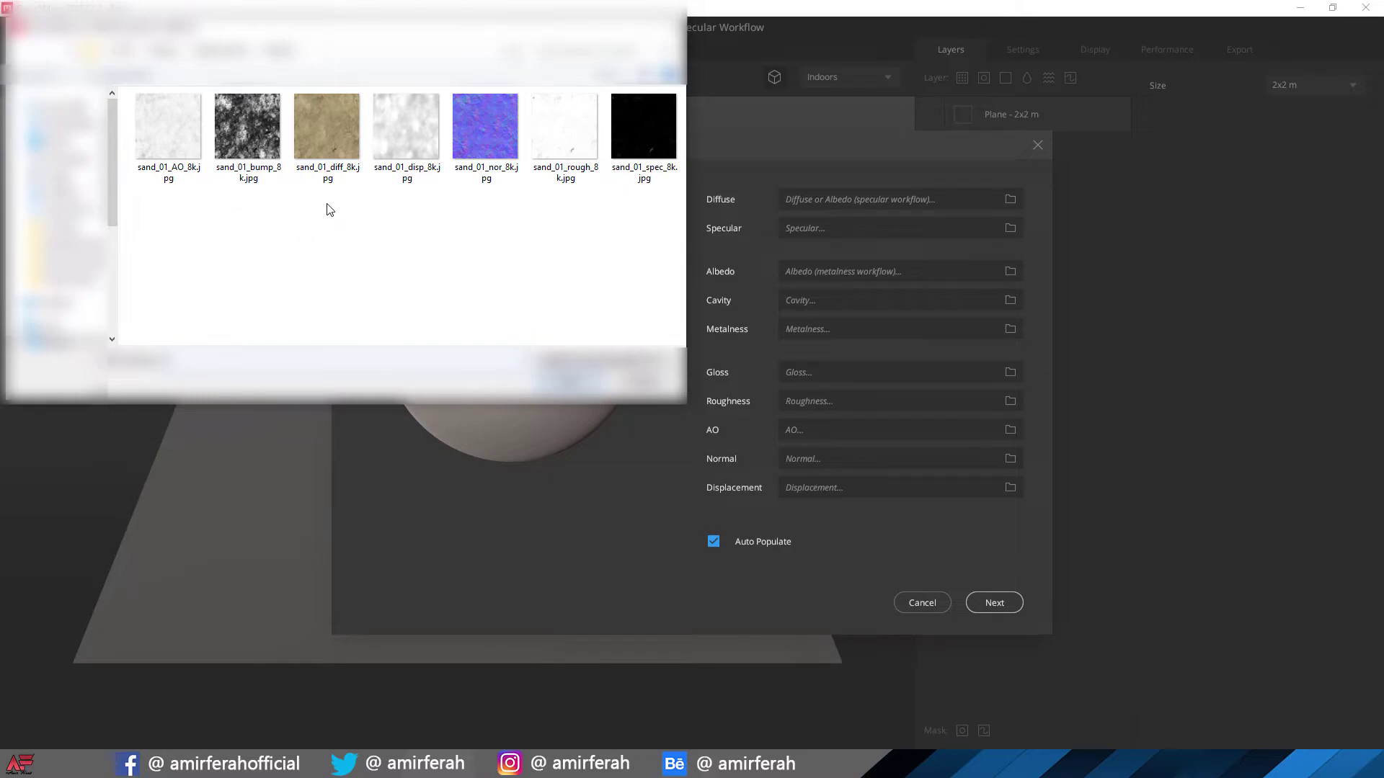
pyautogui.doubleClick(328, 150)
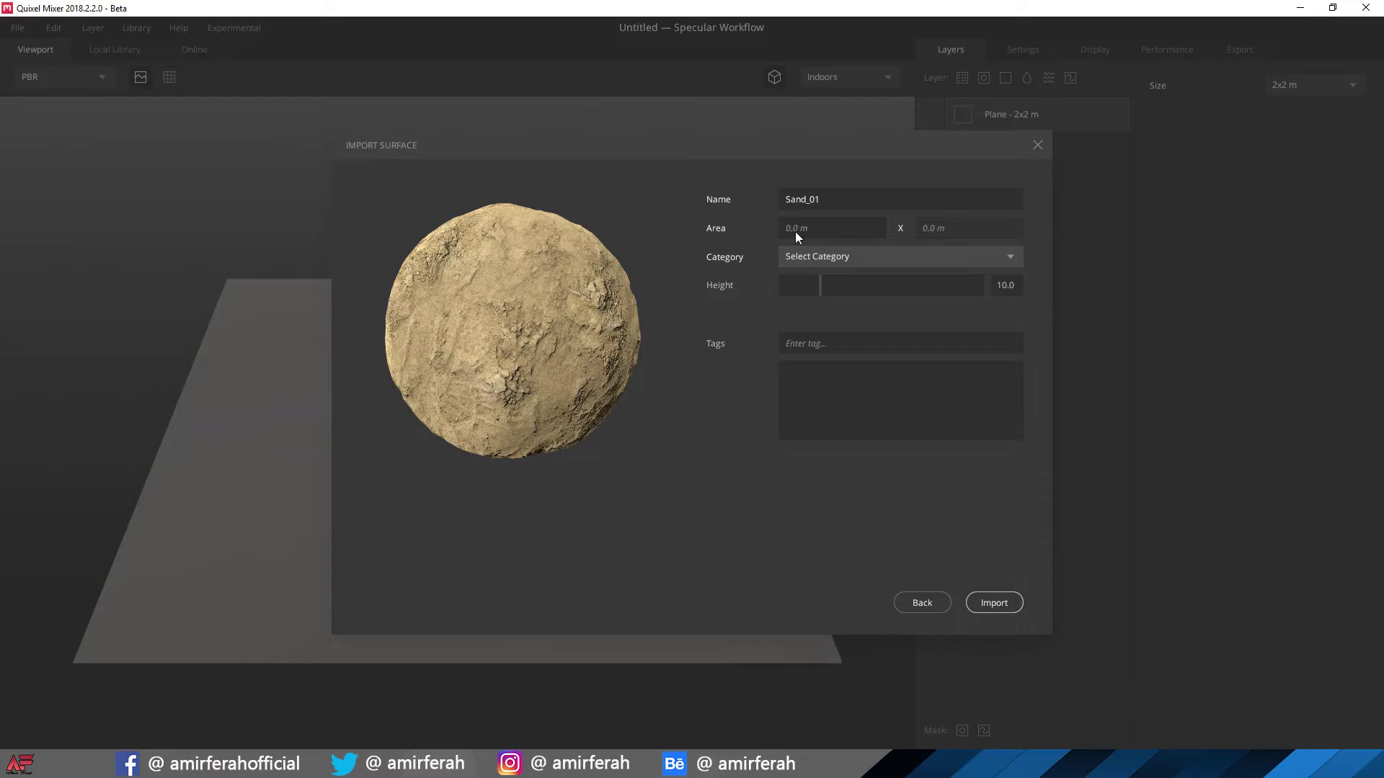
# Step: Set Sand_01's Area to 2 m and assign it to a new category named Sand
pyautogui.write('0')
pyautogui.click(817, 258)
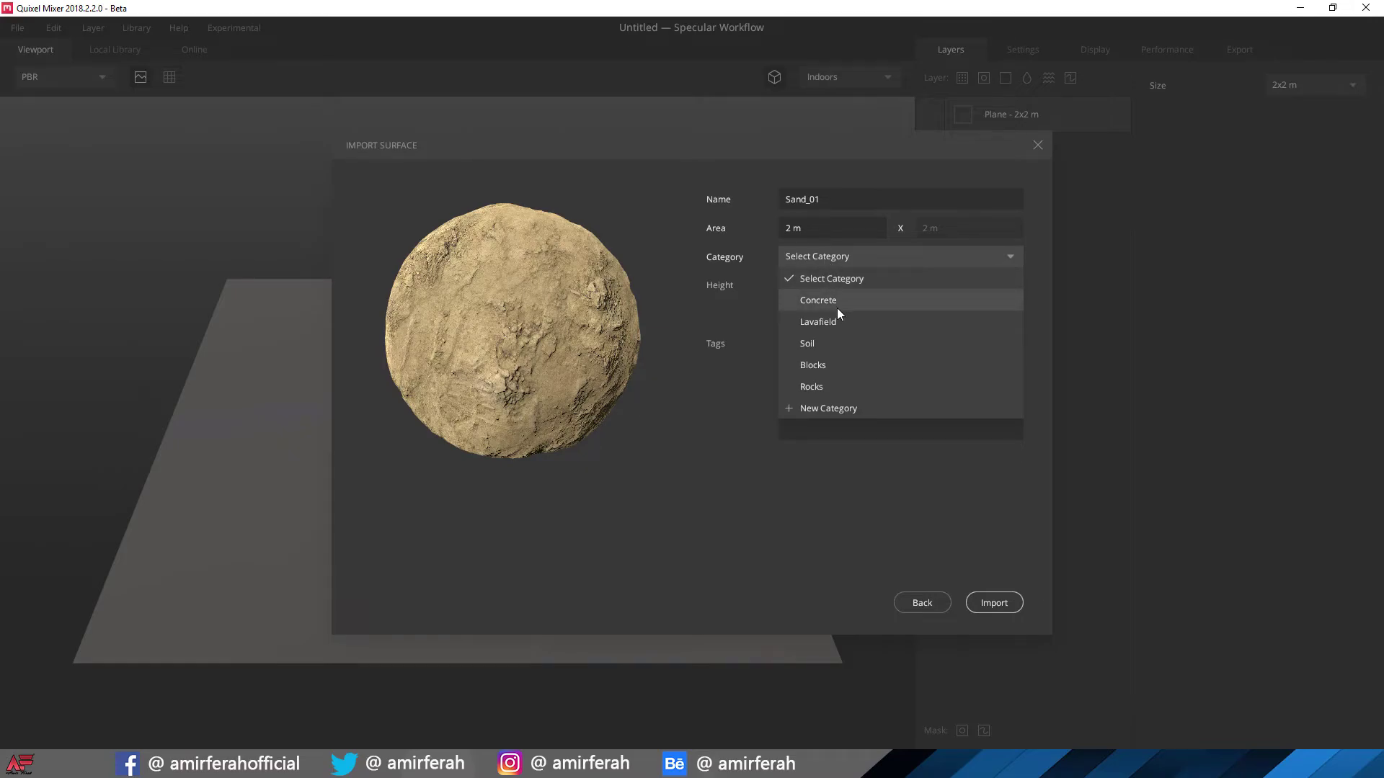
pyautogui.click(813, 409)
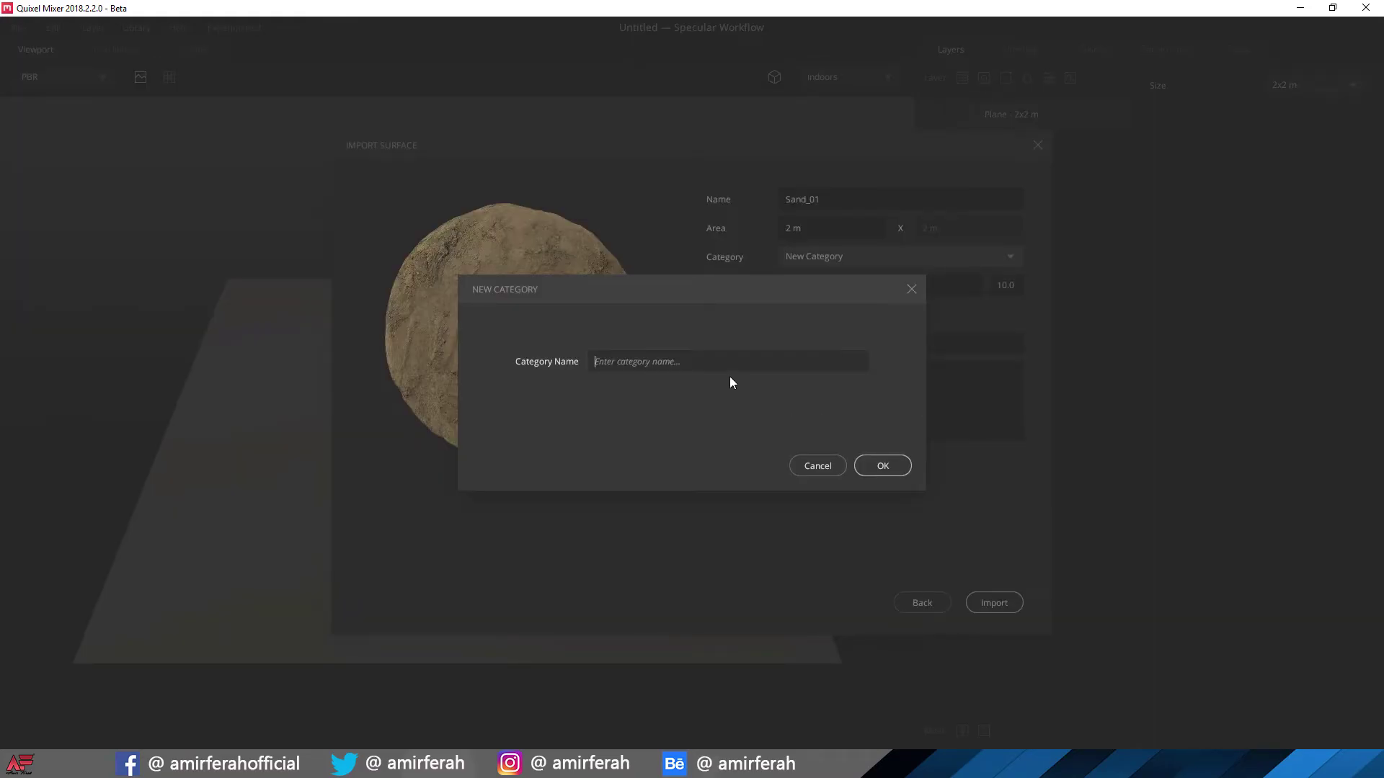
pyautogui.write('San')
pyautogui.write('d')
pyautogui.click(881, 467)
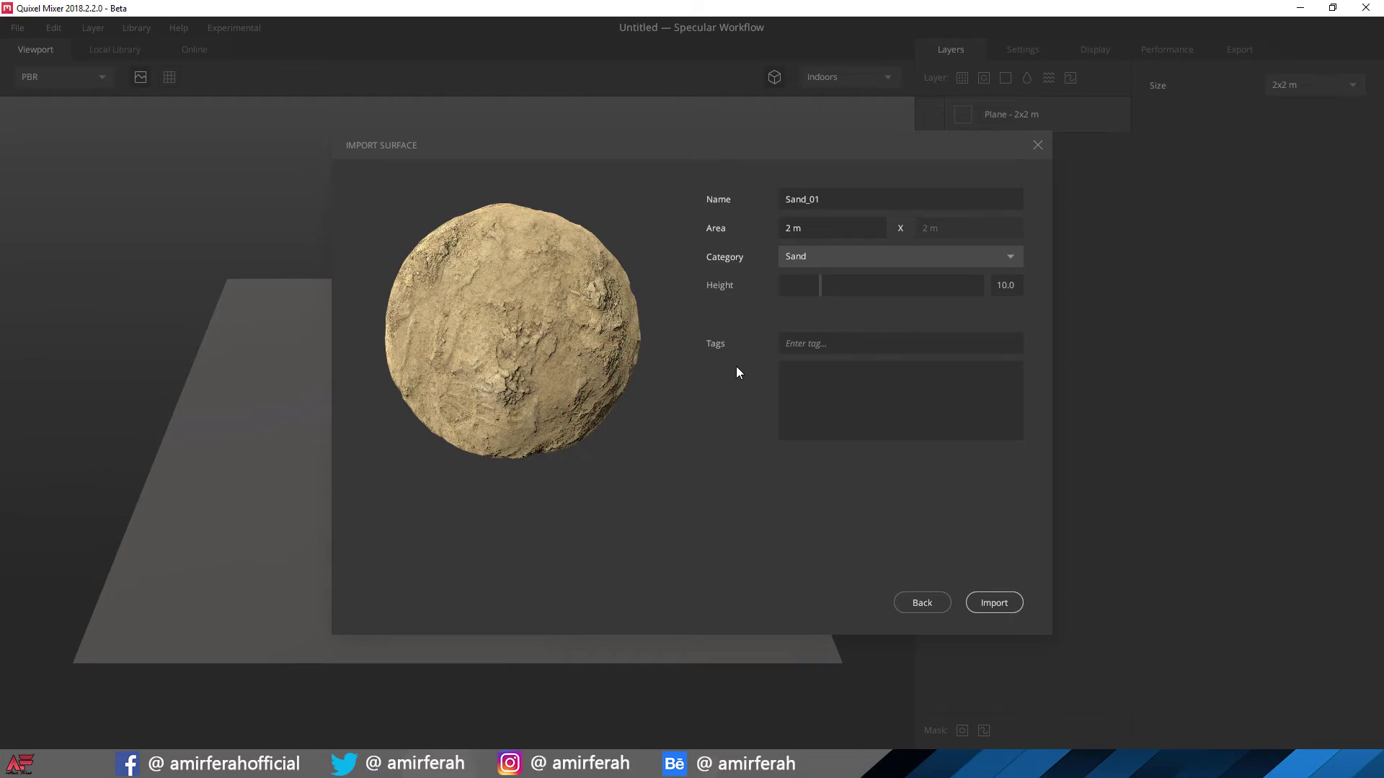
# Step: Import Sand_01 and view it in the Local Library
pyautogui.click(994, 609)
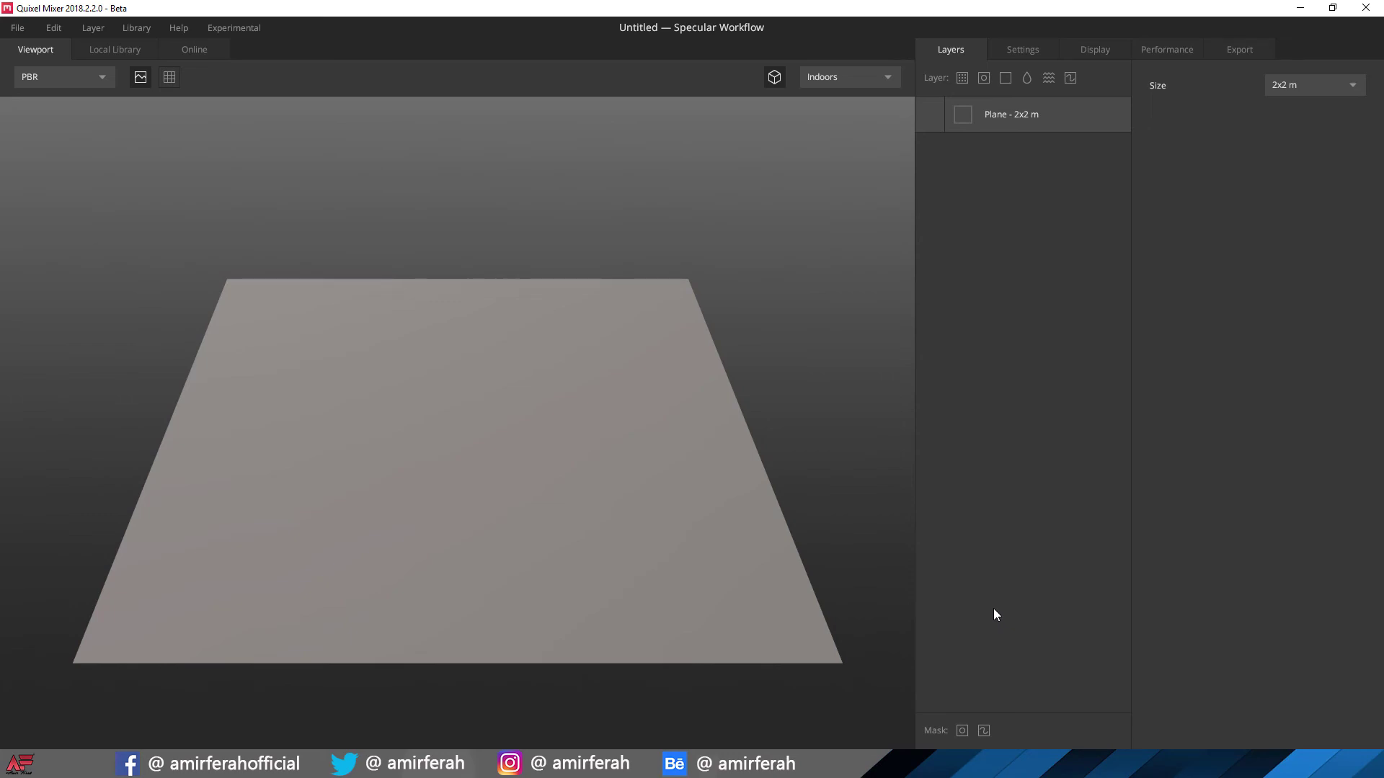
pyautogui.click(124, 50)
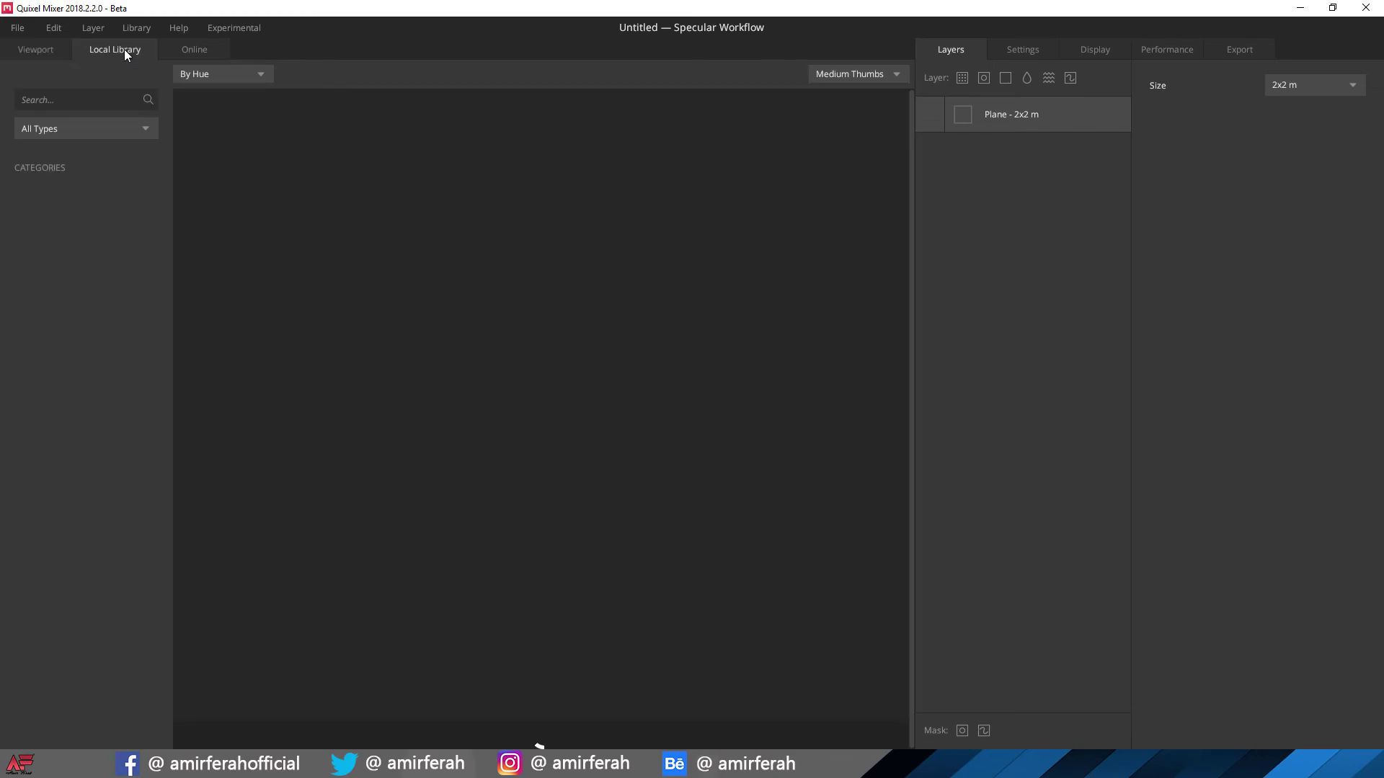